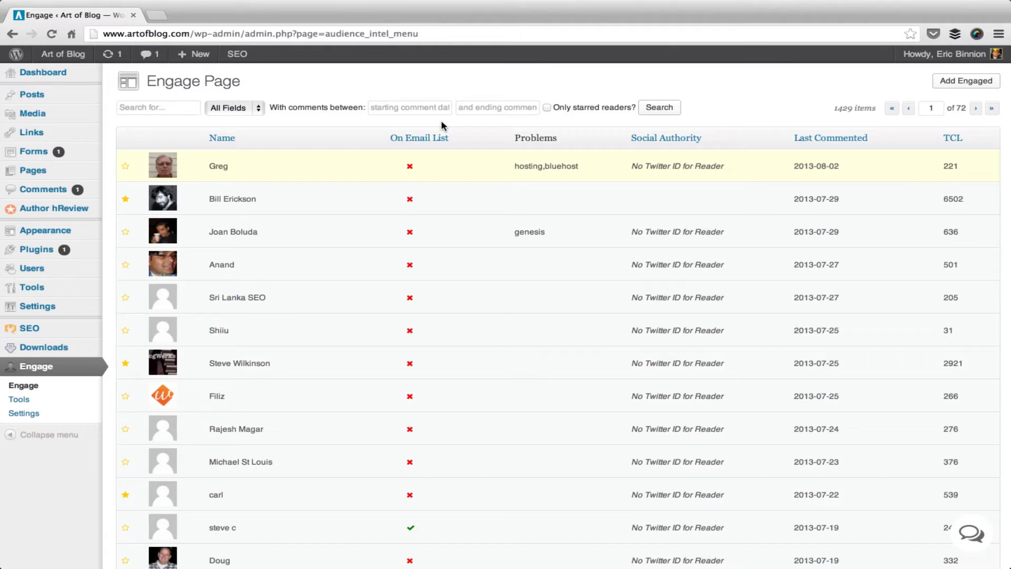
Approve the commenter's Bluehost comment and post the reply 'Thanks for the input' addressed to him by name.
click(445, 170)
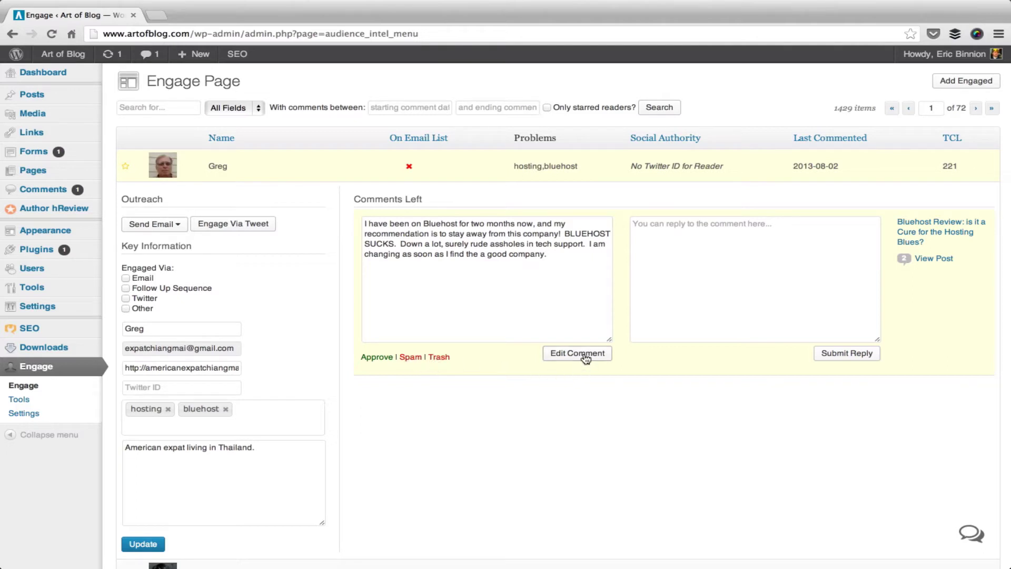
click(380, 363)
click(745, 250)
text(Thanks you)
key(BackSpace)
key(BackSpace)
key(BackSpace)
text(for the)
key(BackSpace)
key(BackSpace)
key(BackSpace)
key(BackSpace)
text(ht)
key(BackSpace)
key(BackSpace)
text(the input )
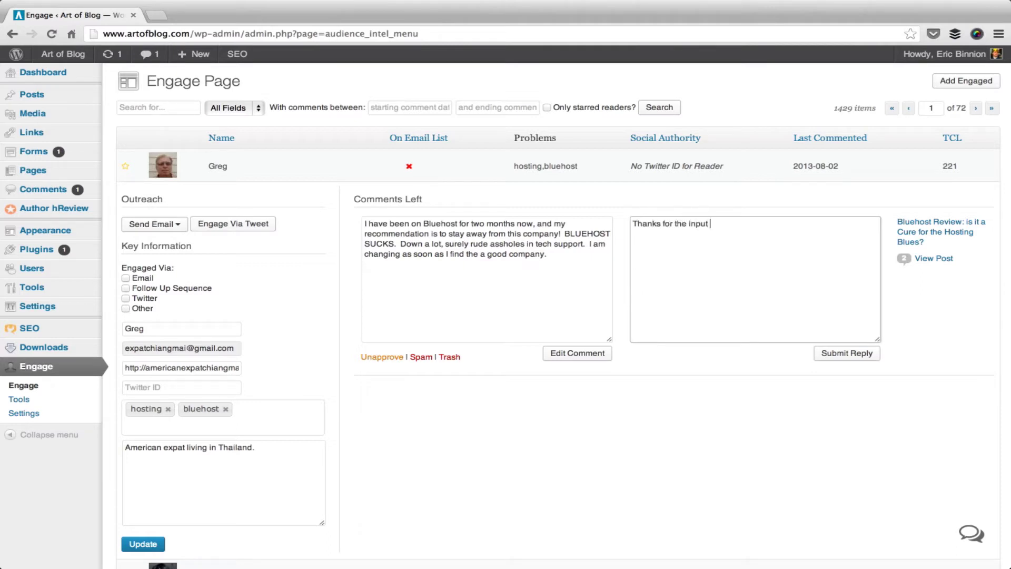
text(Greg!)
click(853, 358)
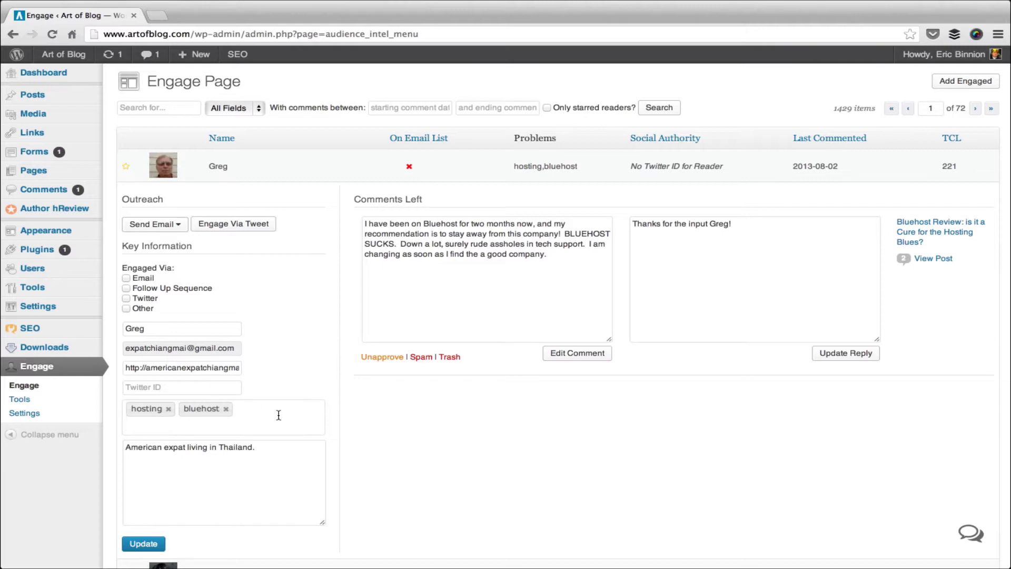
Replace the reader's problem tags with hosting and bluehost.
key(BackSpace)
key(BackSpace)
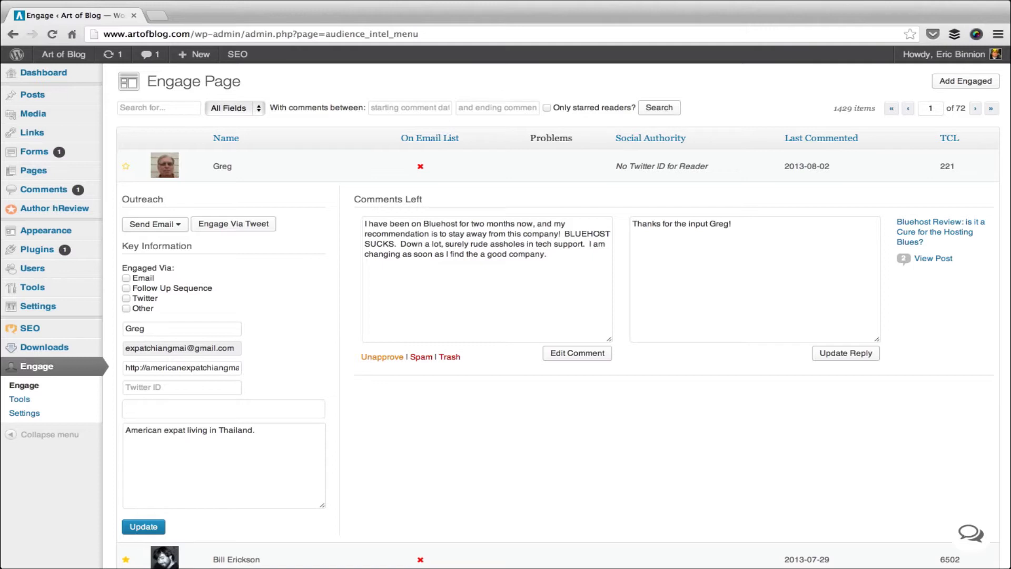
text(hosting)
key(Return)
text(blueho)
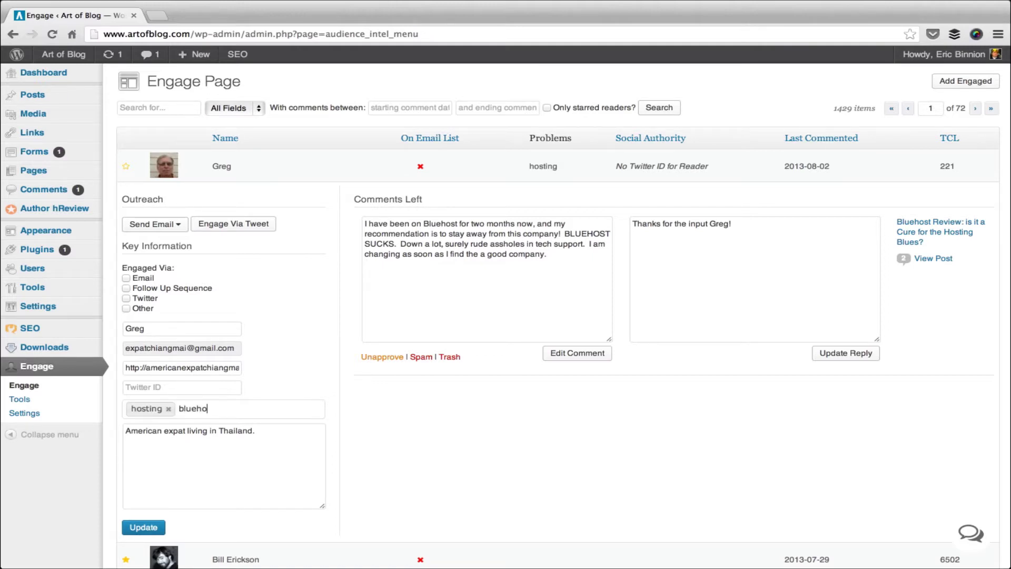
text(st)
key(Return)
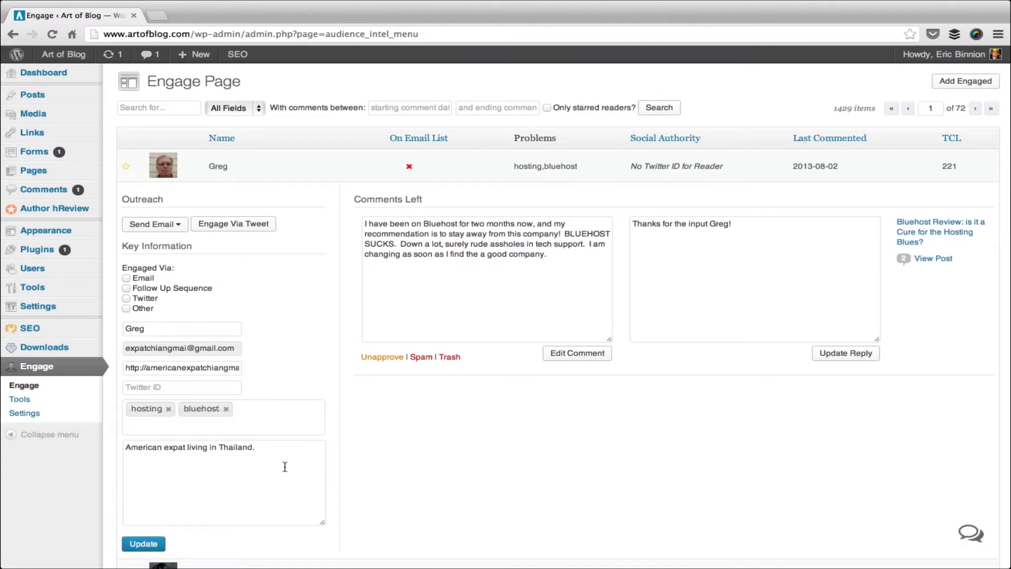
click(285, 467)
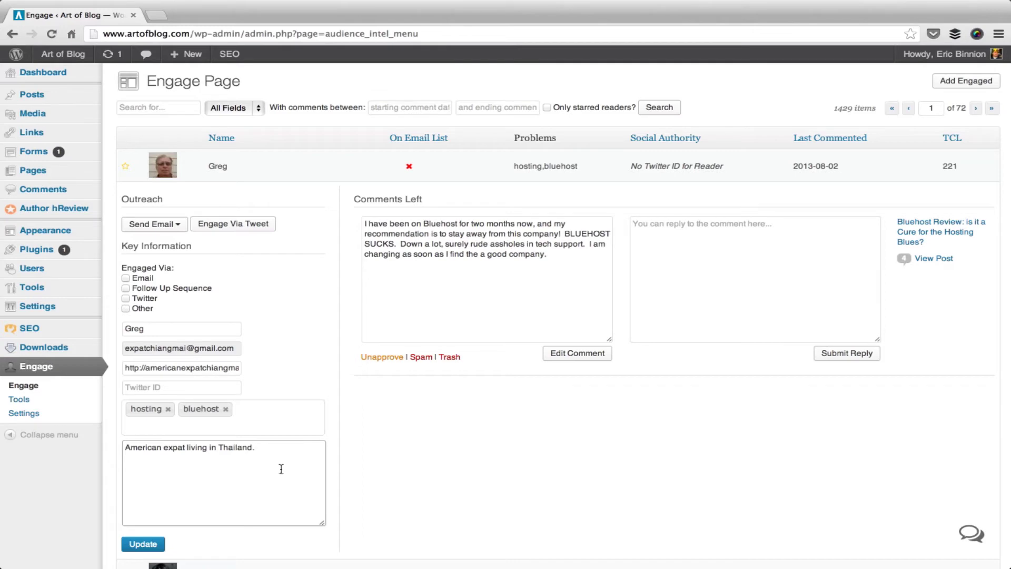
Start the subscribe invitation email and replace the [first_name] placeholder with the reader's name.
click(180, 225)
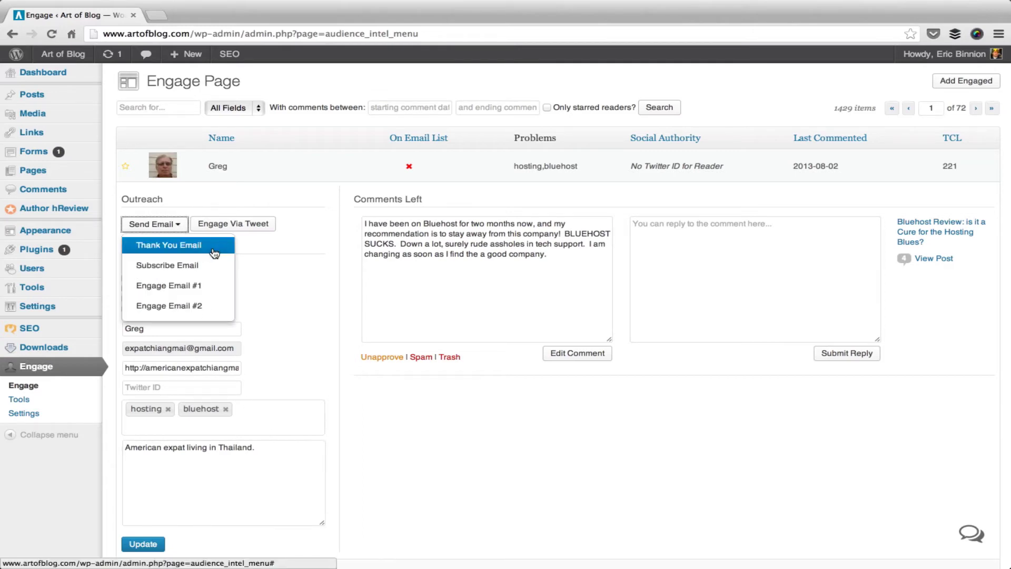
click(197, 251)
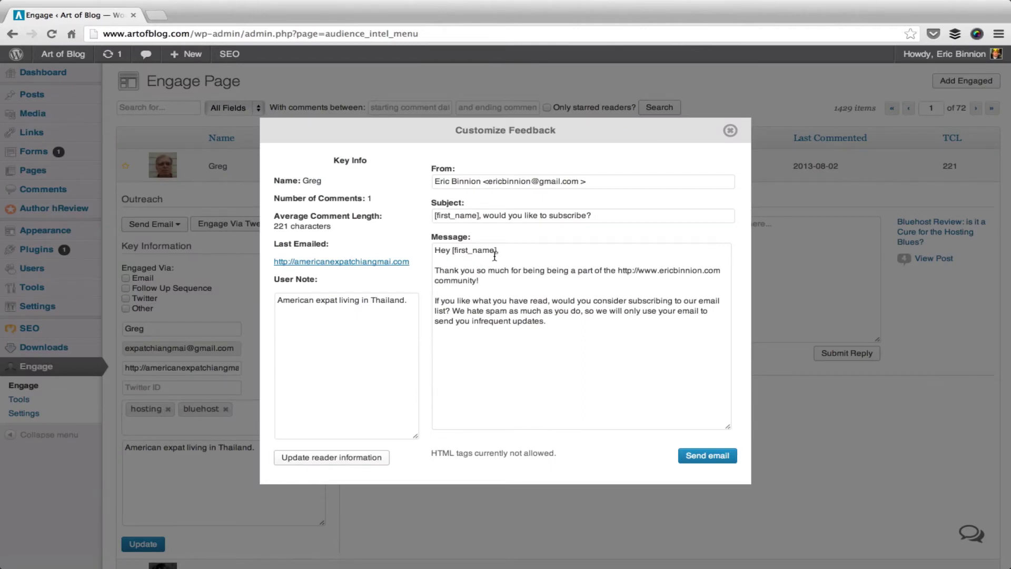
click(494, 257)
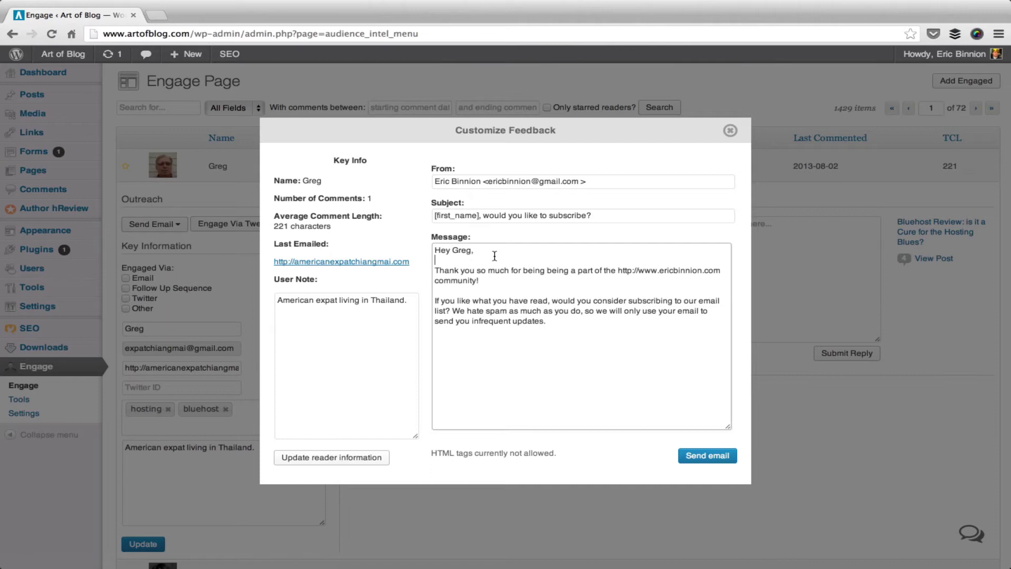
Add a [recent_comment] line at the end of the message, then delete it again.
click(560, 330)
key(Return)
key(Return)
text([recent_comment])
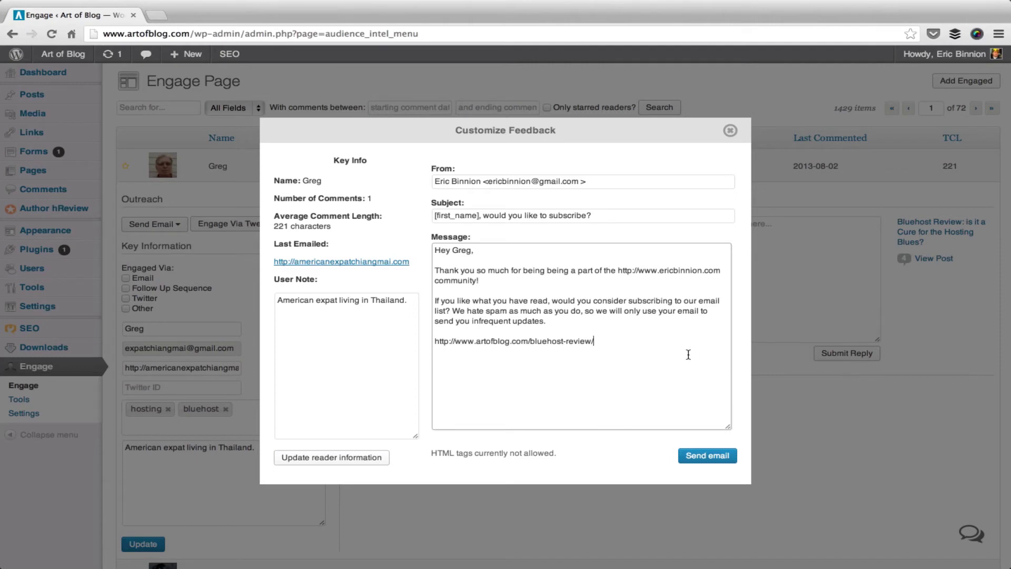
key(super+shift+Left)
key(BackSpace)
key(BackSpace)
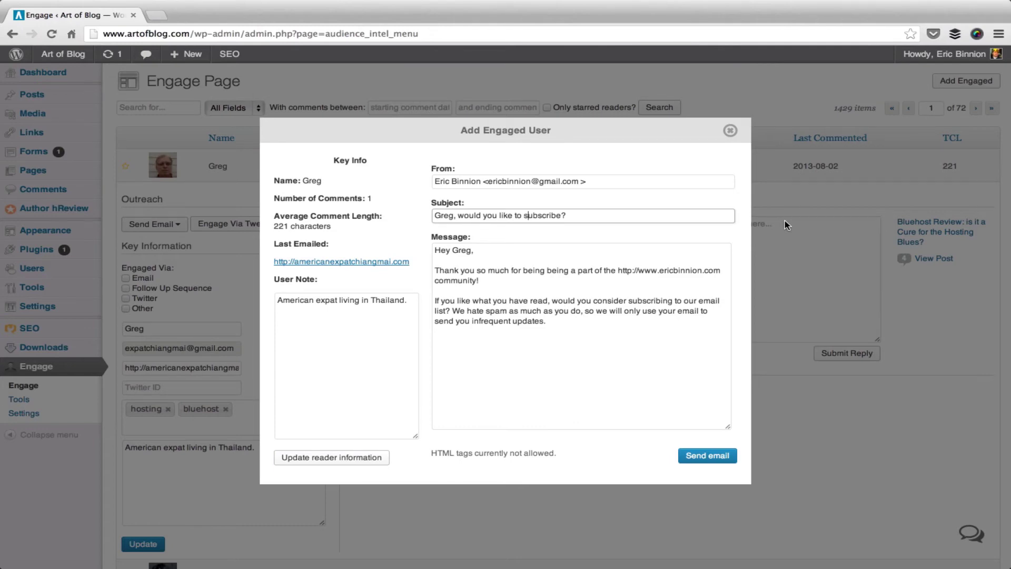
Close the email and enter a new reader's name and e-mail in the Add Engaged form.
click(785, 221)
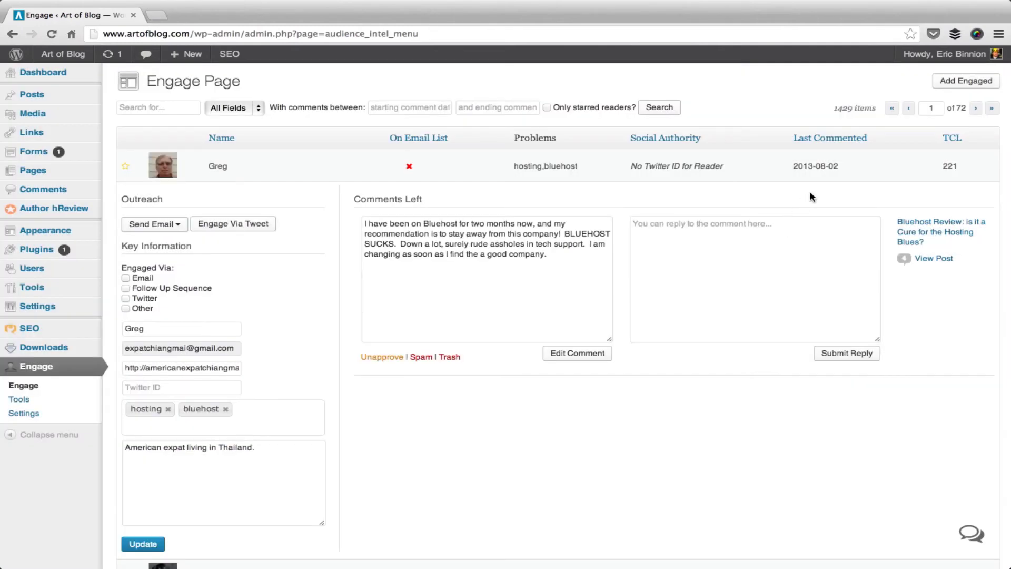
click(943, 84)
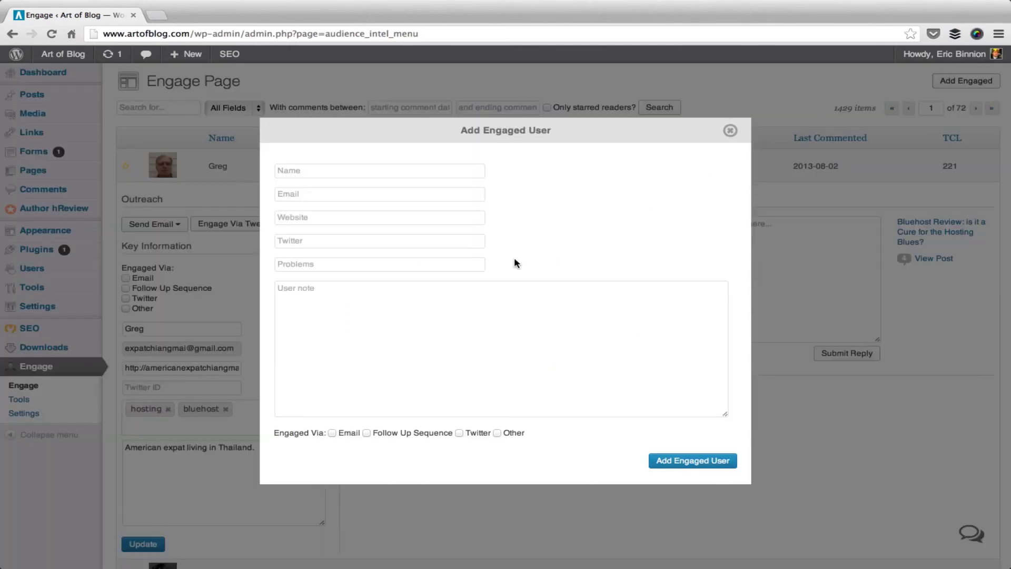
click(410, 170)
text(John doe)
click(379, 194)
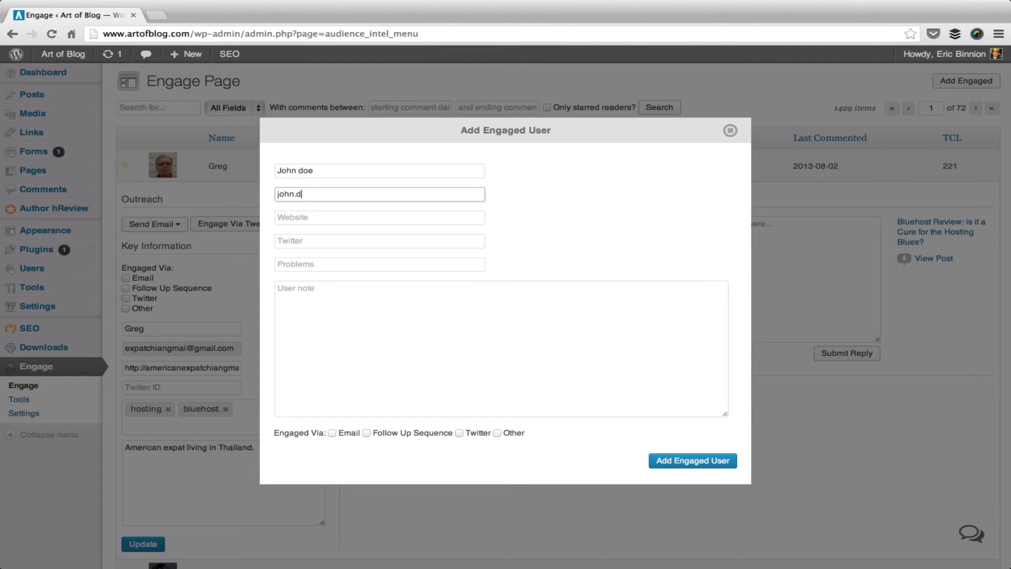
Enter the reader's .com website and the user note 'No name', then save the new reader.
click(379, 217)
text(http://jo)
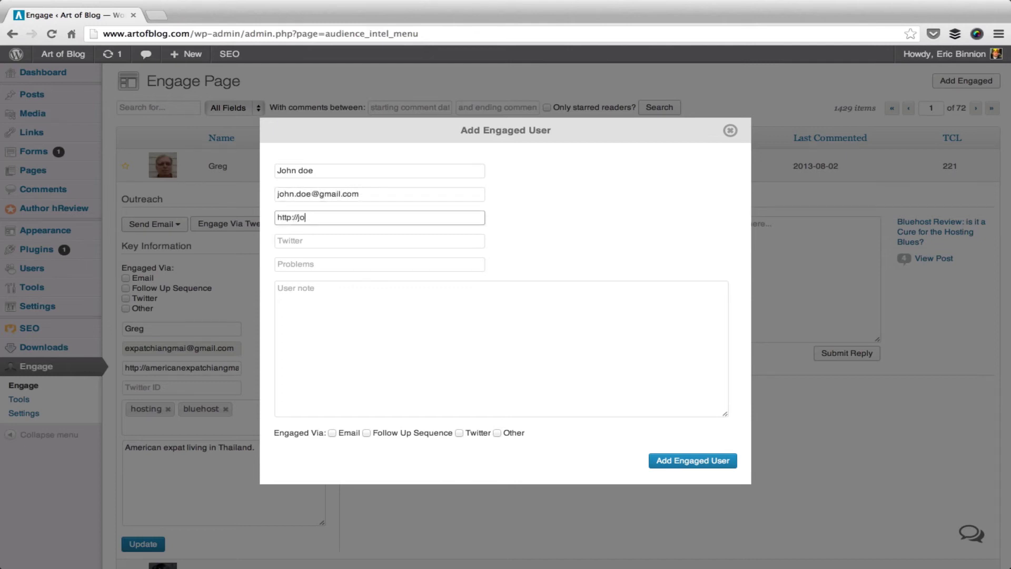
text(hndoe)
text(@.)
key(BackSpace)
key(BackSpace)
text(.com)
key(Tab)
key(Tab)
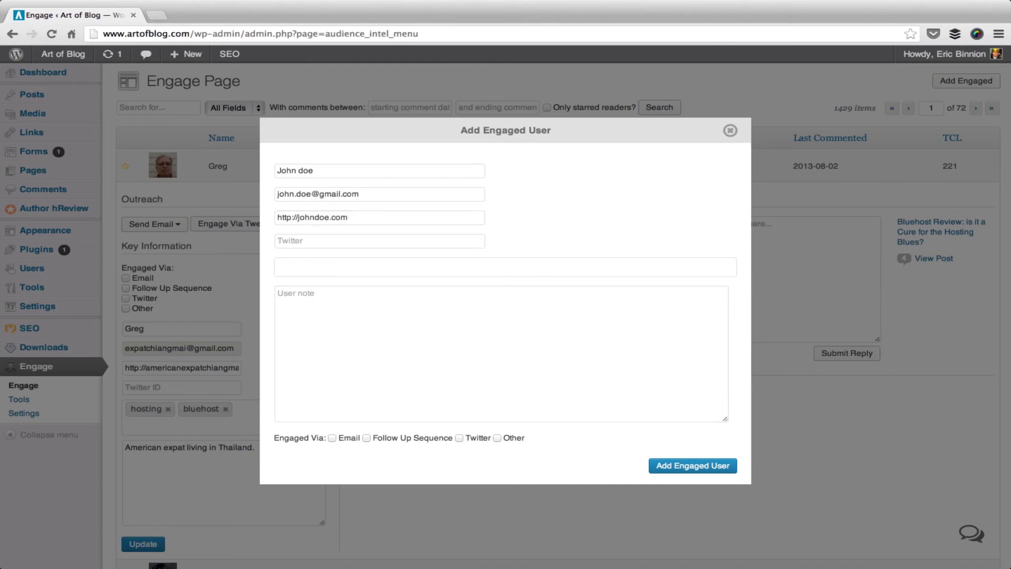
key(Tab)
text(No name)
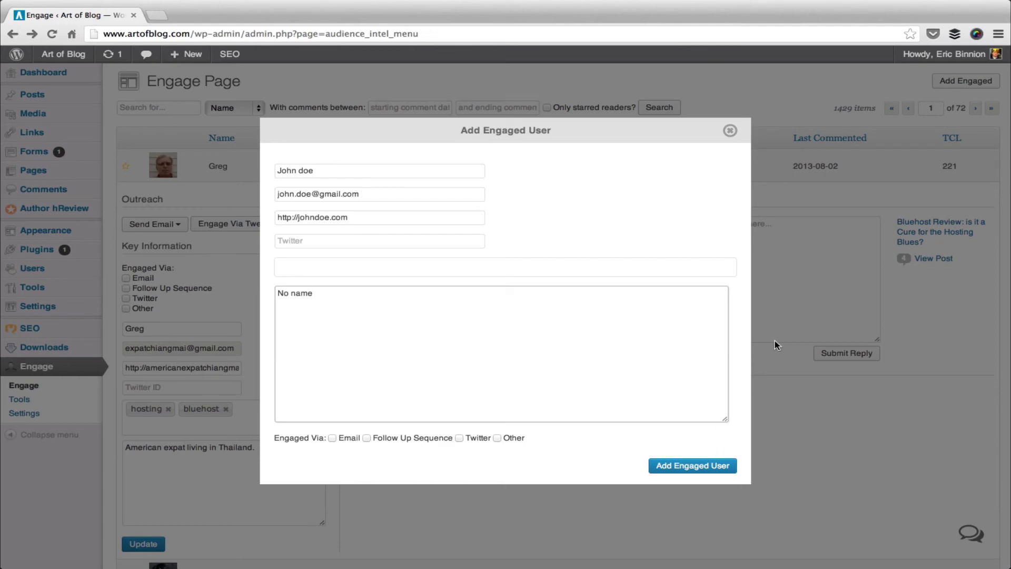
click(805, 293)
Collapse the reader's detail row and keep the reader search field set to Name.
click(327, 165)
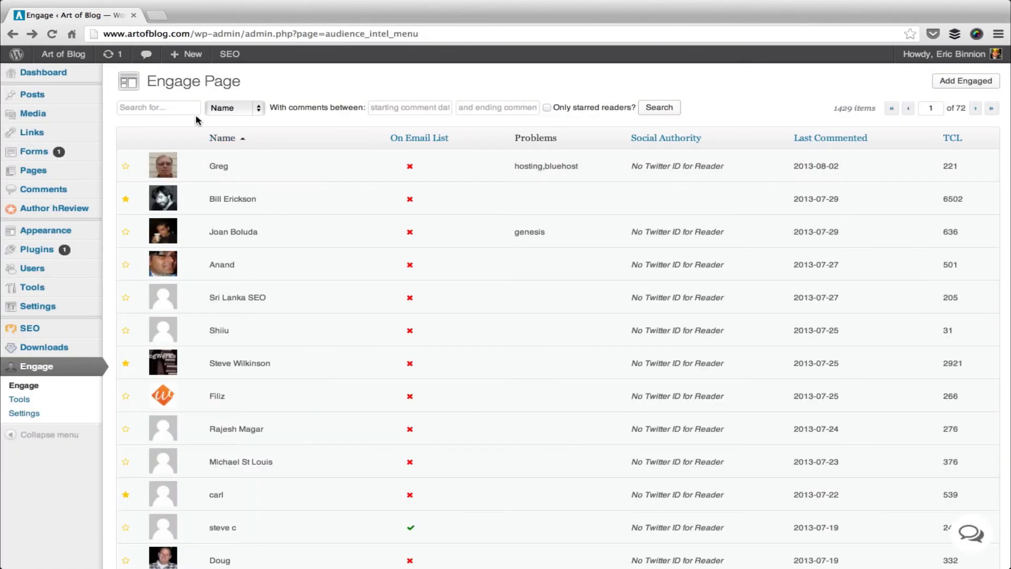
click(190, 111)
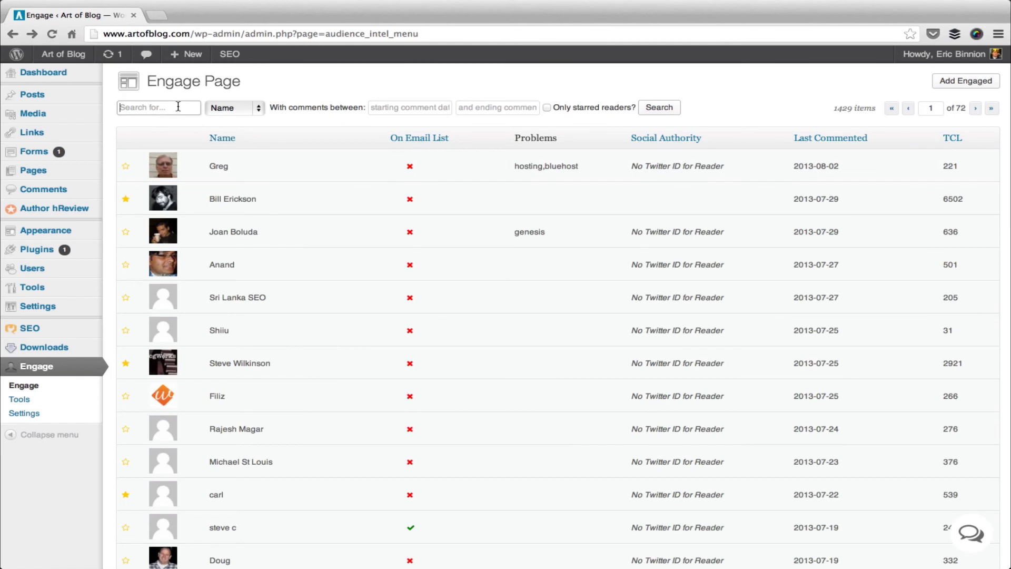
click(258, 108)
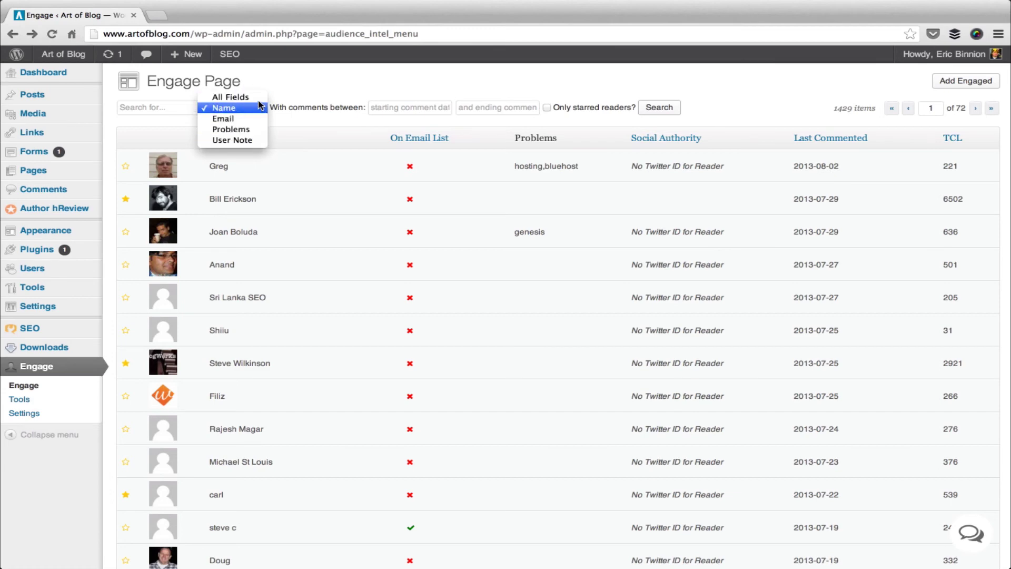
click(337, 88)
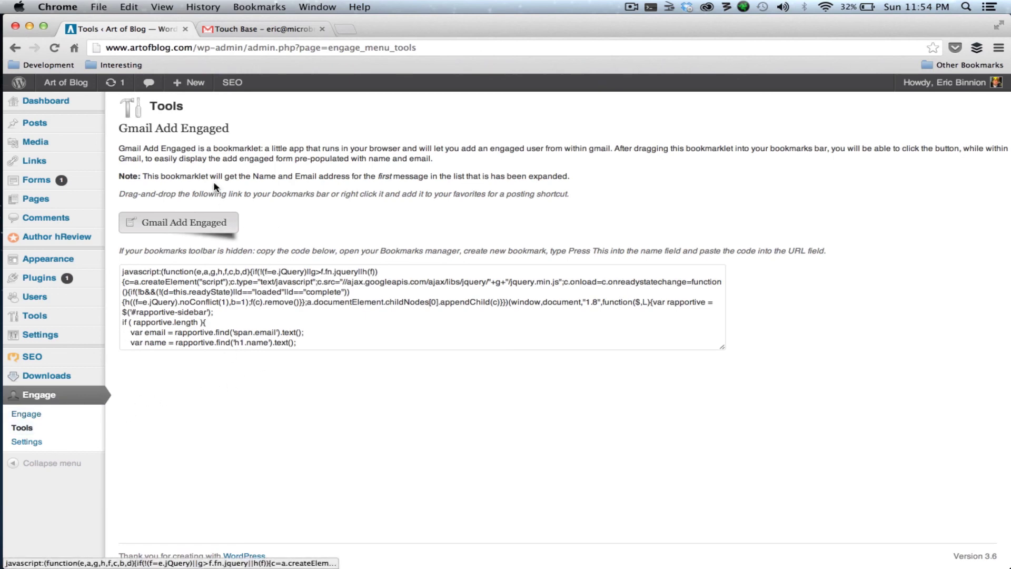
Drag the Gmail Add Engaged button onto Chrome's bookmarks bar.
drag(216, 179, 253, 67)
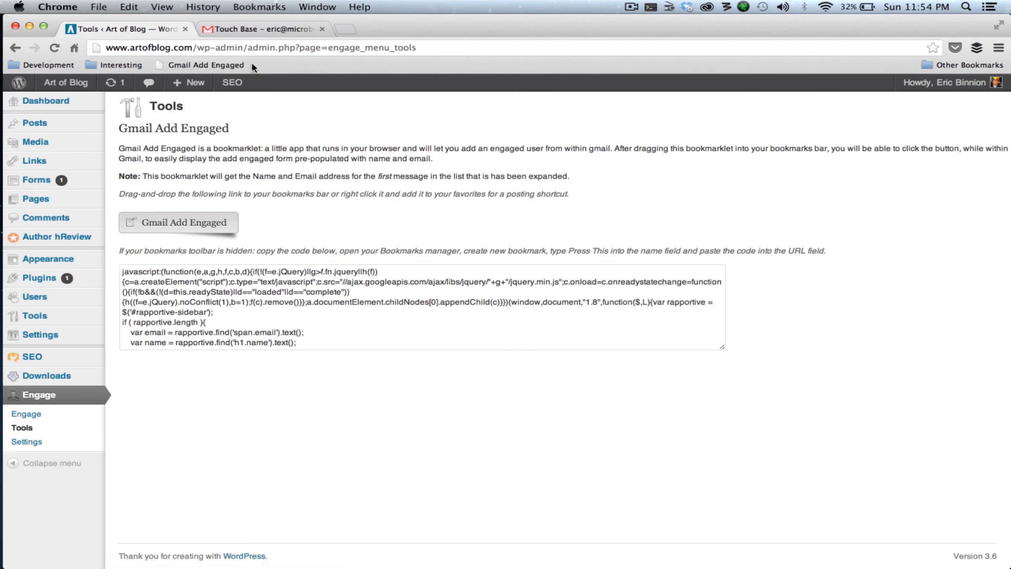
Run the Gmail Add Engaged bookmarklet on the open Touch Base message in Gmail.
click(260, 32)
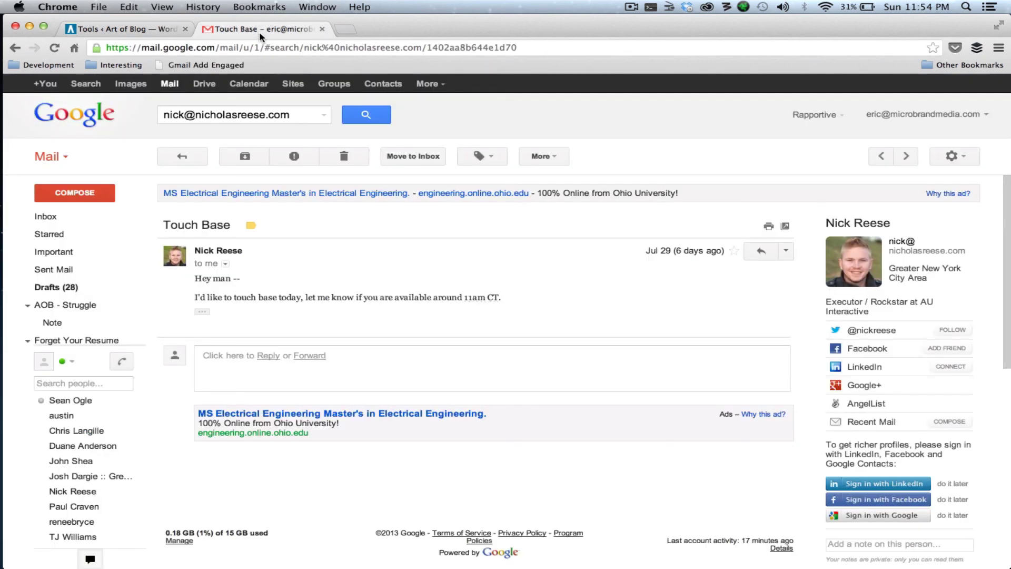
click(228, 65)
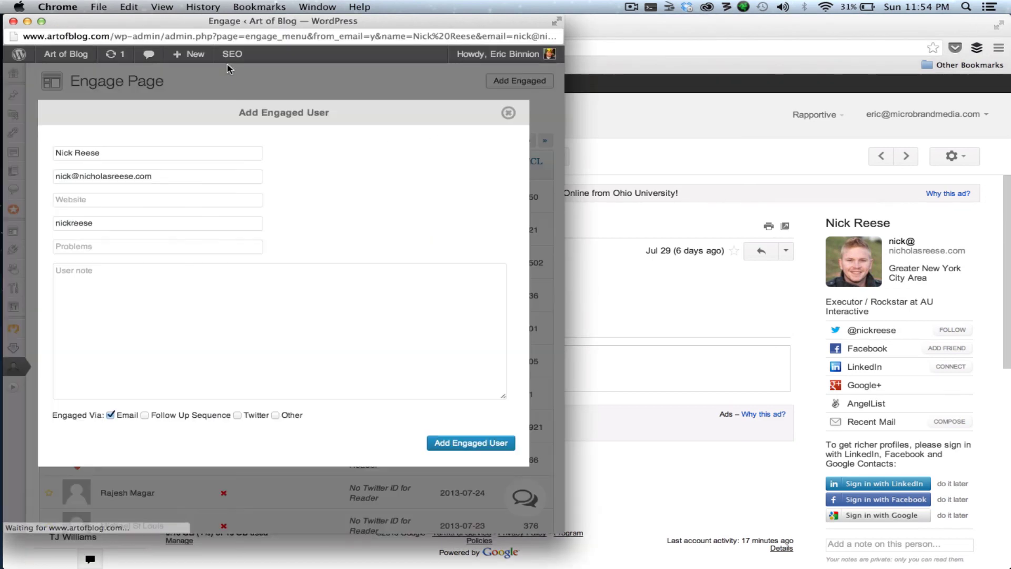